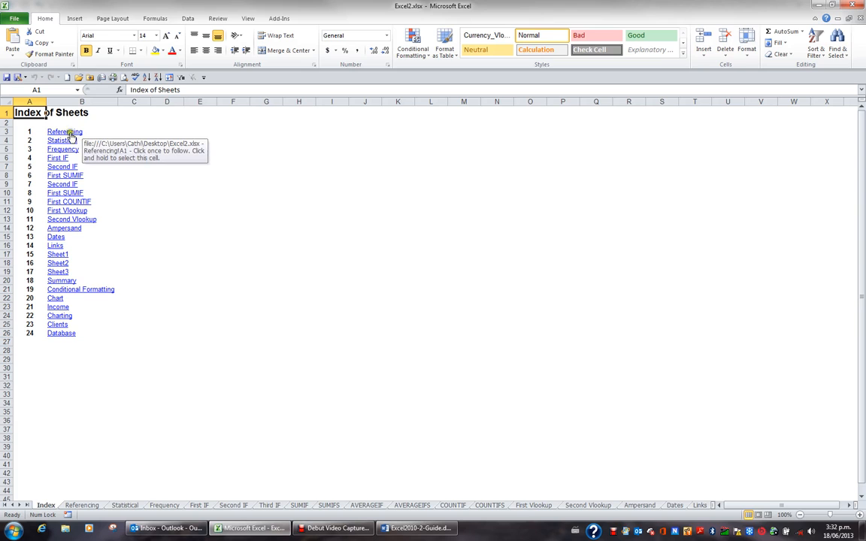
On the Referencing sheet, set up a hyperlink in H1 that points to cell A2 of the Index sheet in this document
{"action": "left_click", "coordinate": [66, 133]}
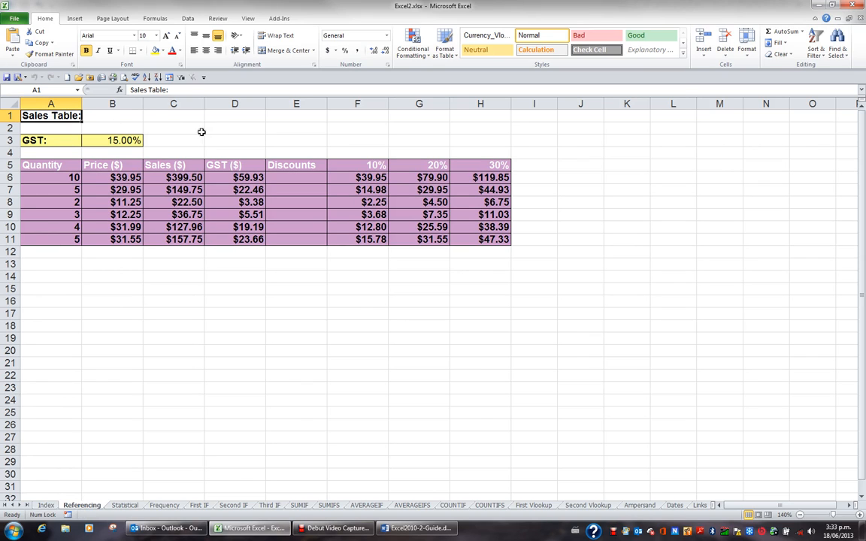
{"action": "left_click", "coordinate": [471, 119]}
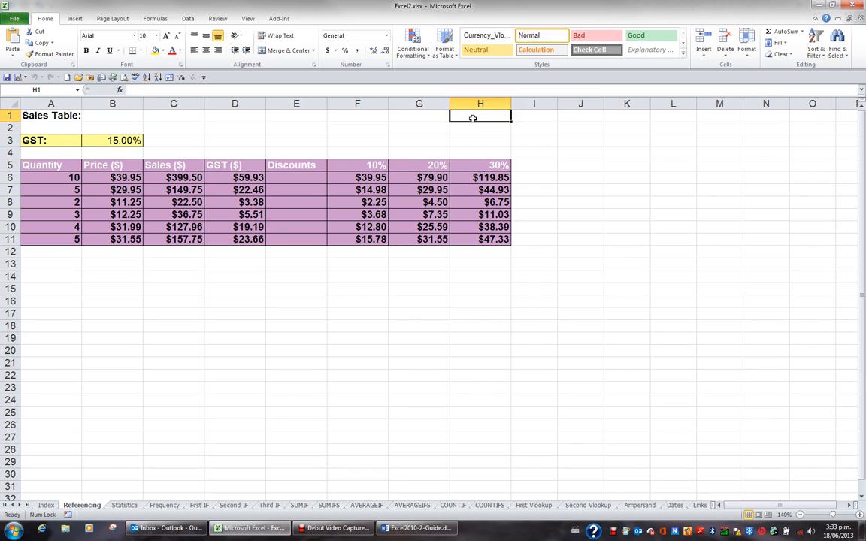
{"action": "left_click", "coordinate": [74, 19]}
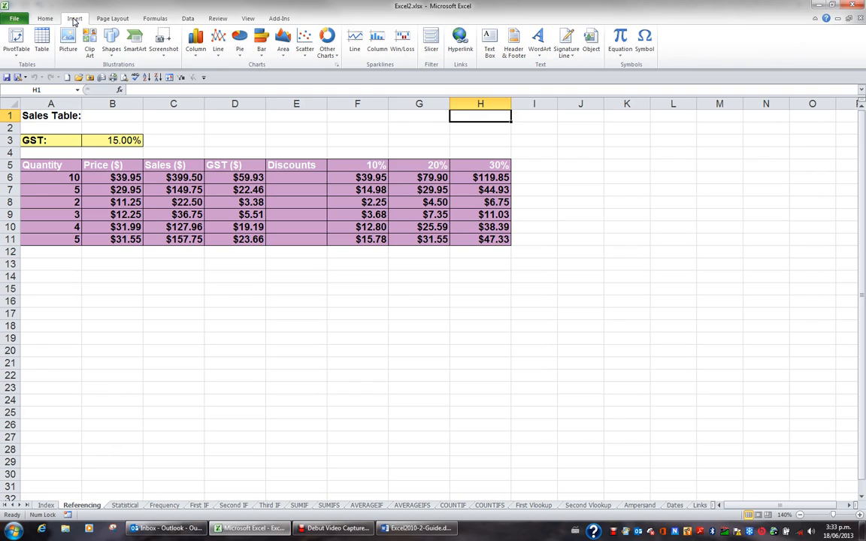
{"action": "left_click", "coordinate": [461, 45]}
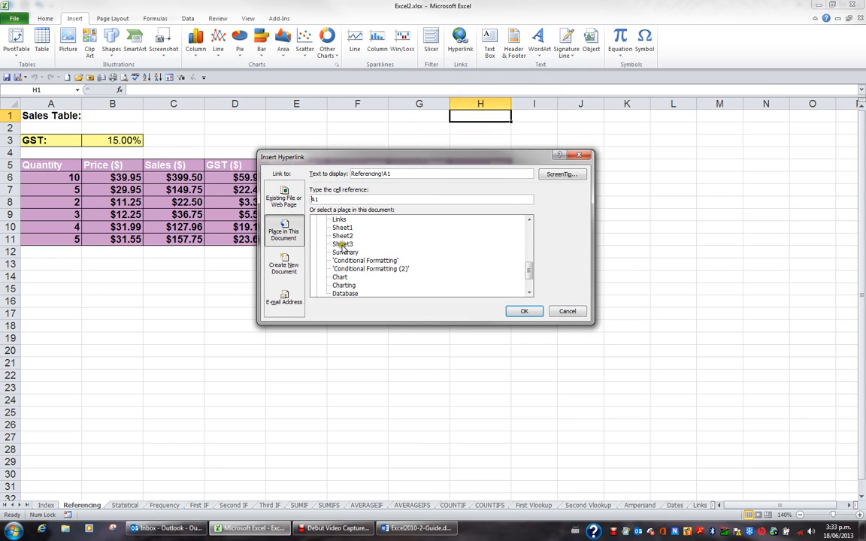
{"action": "left_click", "coordinate": [290, 203]}
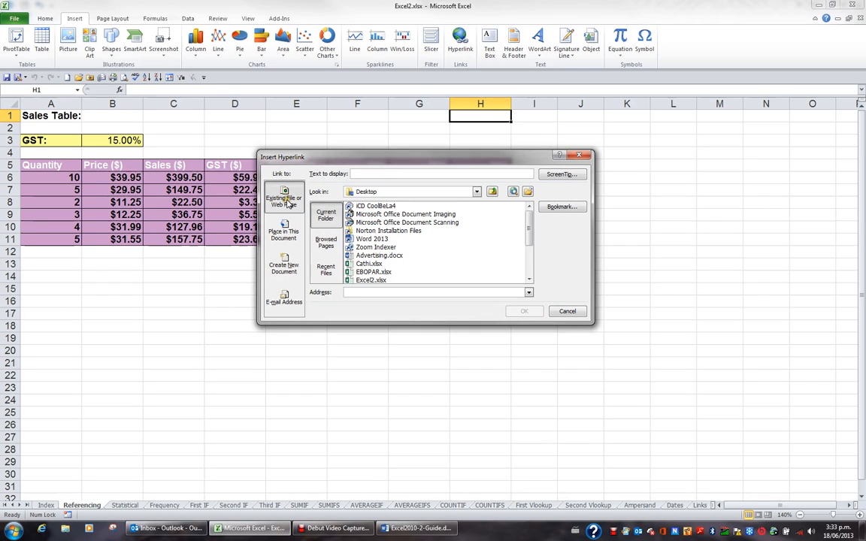
{"action": "left_click", "coordinate": [284, 234]}
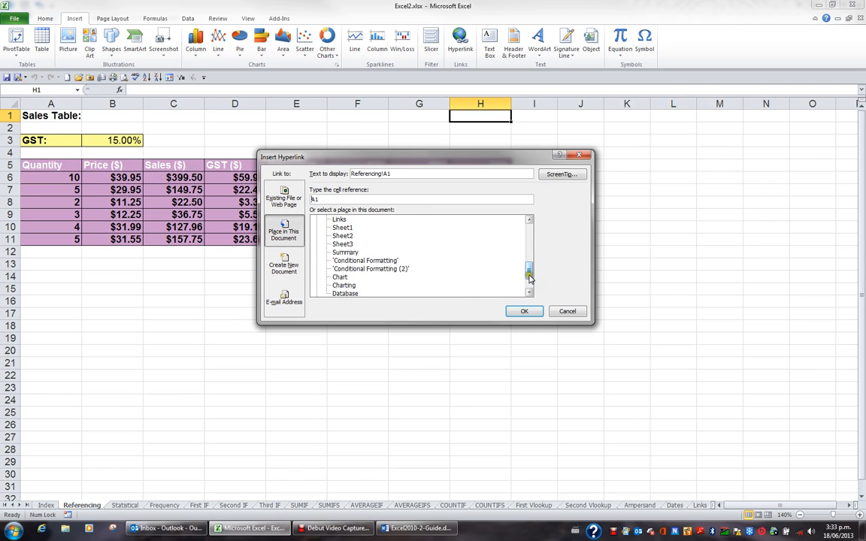
{"action": "left_click_drag", "start_coordinate": [528, 272], "coordinate": [529, 234]}
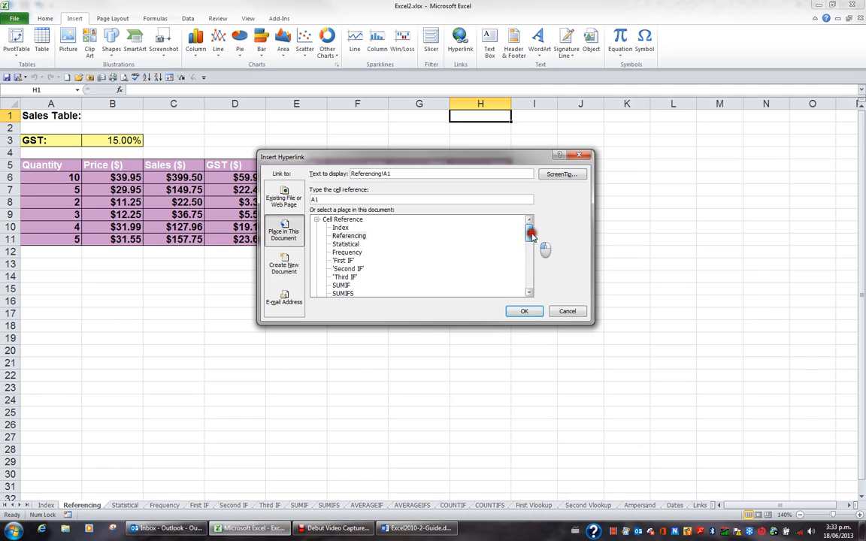
{"action": "left_click", "coordinate": [341, 228]}
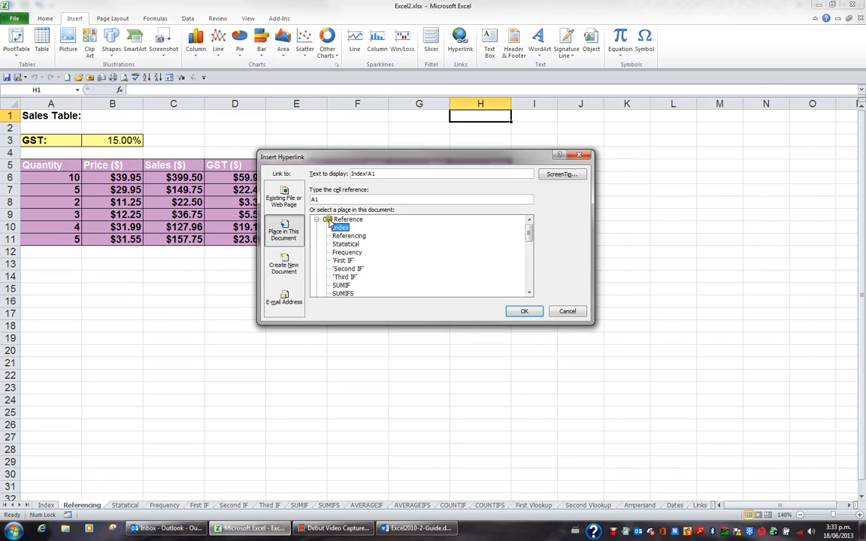
{"action": "left_click", "coordinate": [322, 199]}
Set the hyperlink's display text to "Click to Return to the Index Sheet"
{"action": "left_click_drag", "start_coordinate": [373, 173], "coordinate": [347, 173]}
{"action": "key", "text": "BackSpace"}
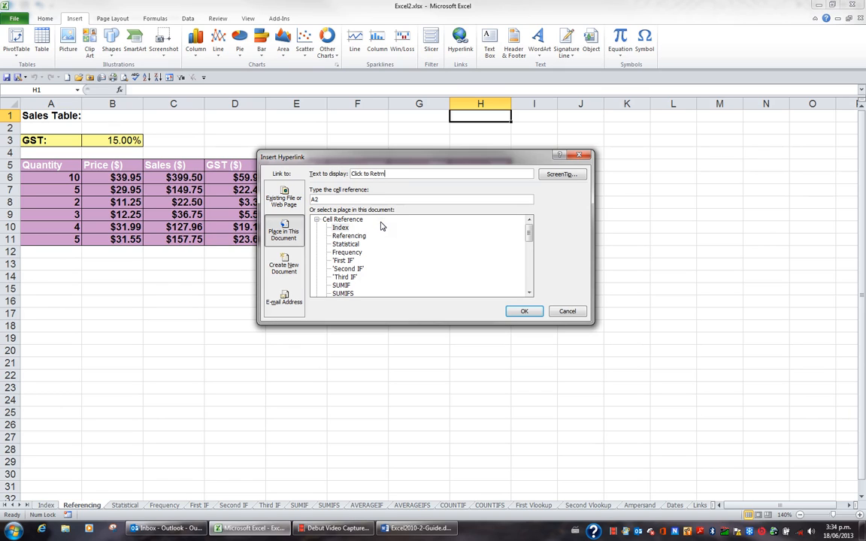
{"action": "type", "text": "Click to Return to the In"}
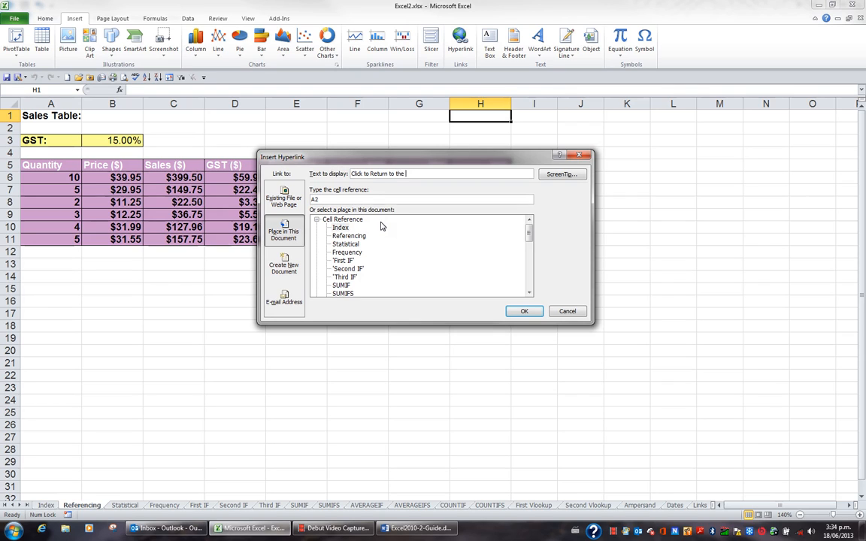
{"action": "type", "text": "dex Sheet"}
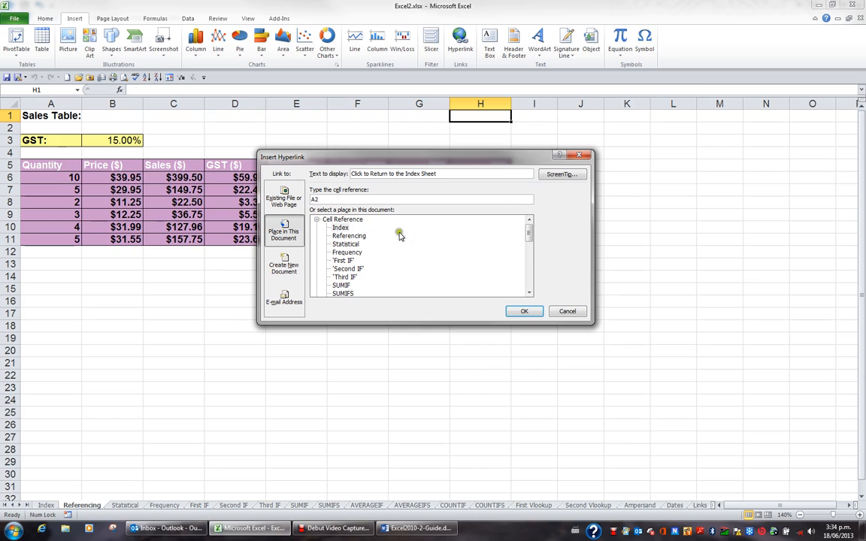
Give the hyperlink the ScreenTip "Jump back to Index" and insert it
{"action": "left_click", "coordinate": [557, 177]}
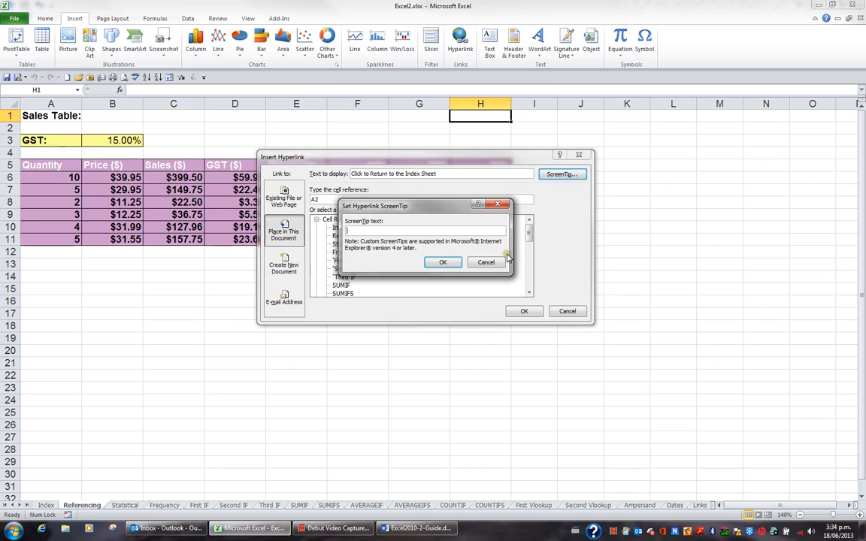
{"action": "type", "text": "Jump "}
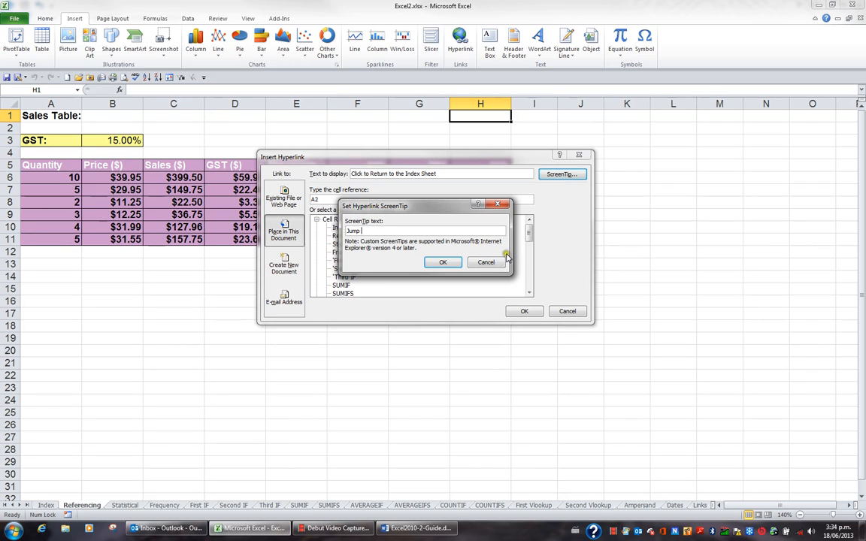
{"action": "type", "text": "back to Index"}
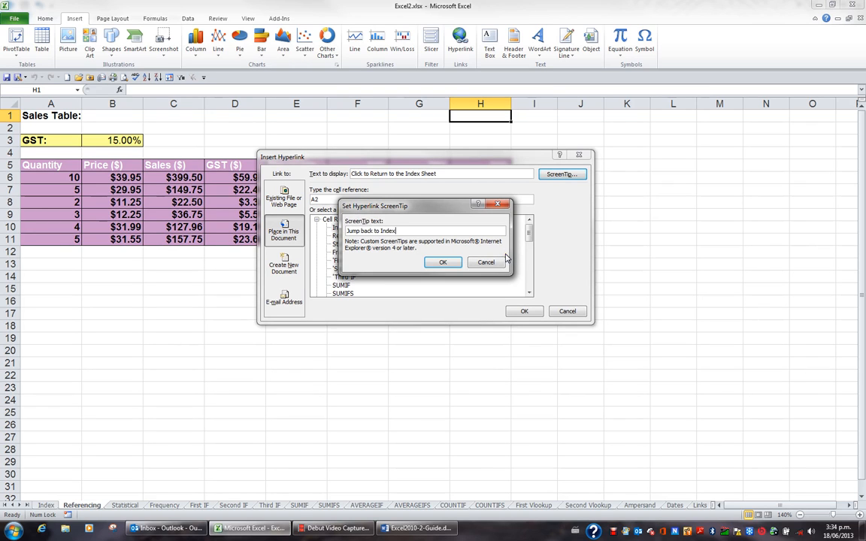
{"action": "left_click", "coordinate": [443, 263]}
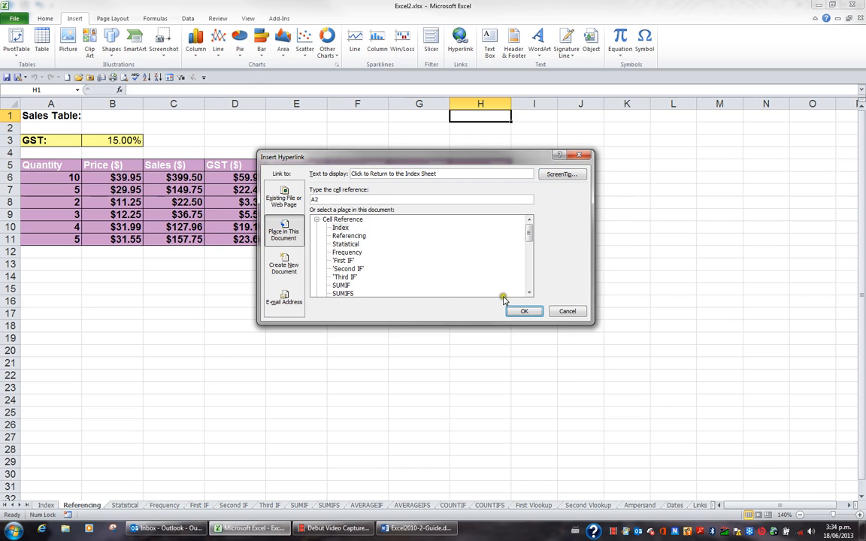
{"action": "left_click", "coordinate": [523, 310]}
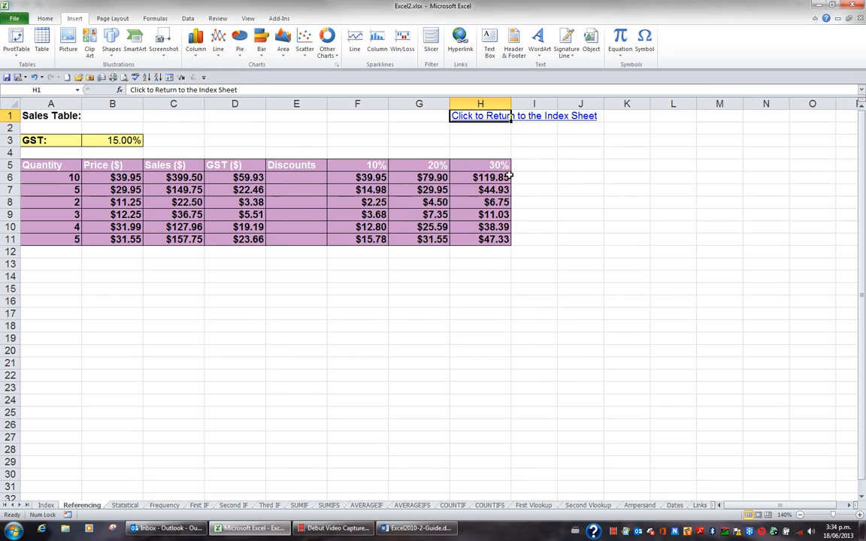
Copy the return link in H1 of the Referencing sheet and follow it to the Index sheet
{"action": "mouse_move", "coordinate": [481, 120]}
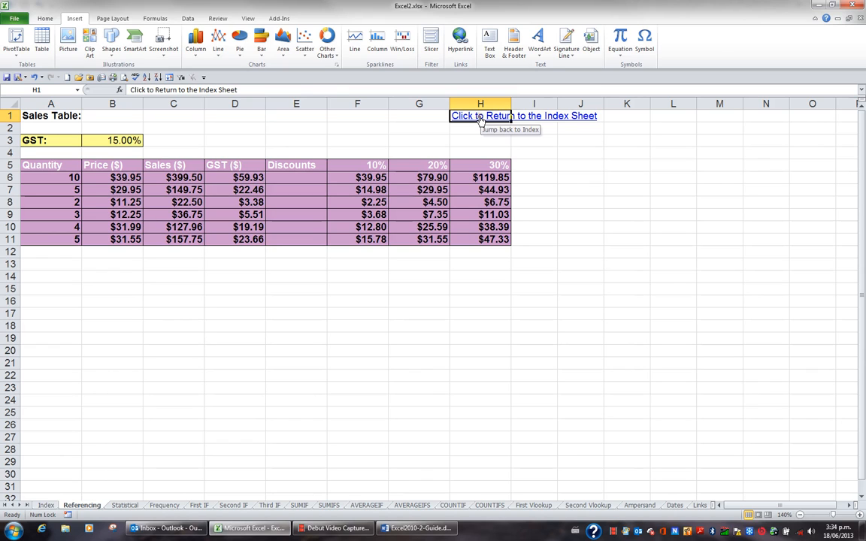
{"action": "left_click", "coordinate": [479, 116]}
{"action": "right_click", "coordinate": [480, 118]}
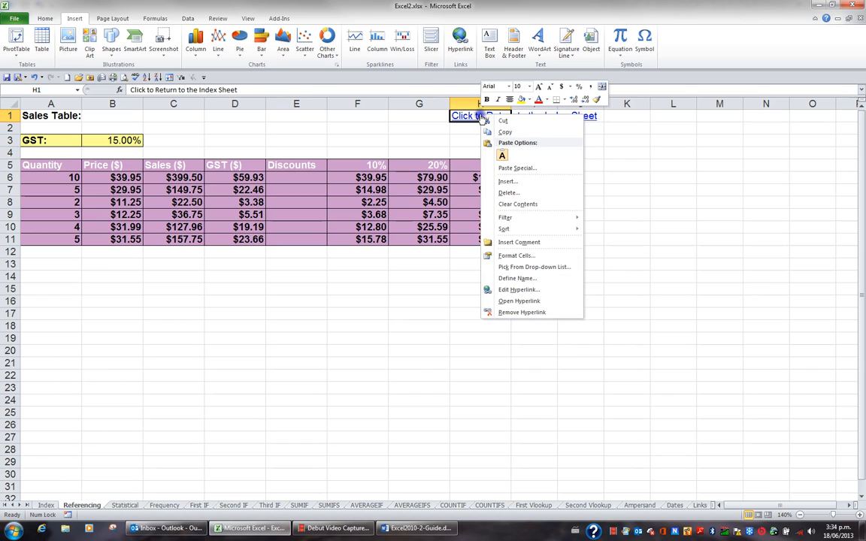
{"action": "left_click", "coordinate": [496, 132]}
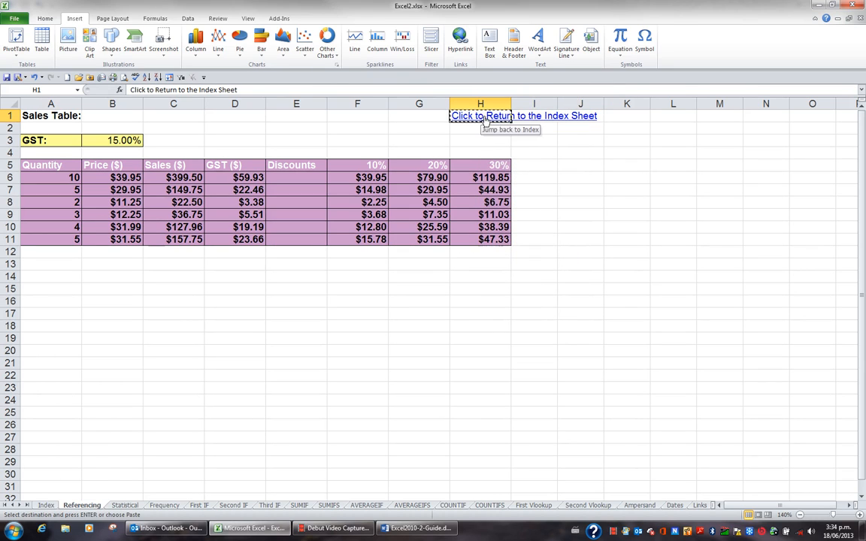
{"action": "left_click", "coordinate": [483, 119]}
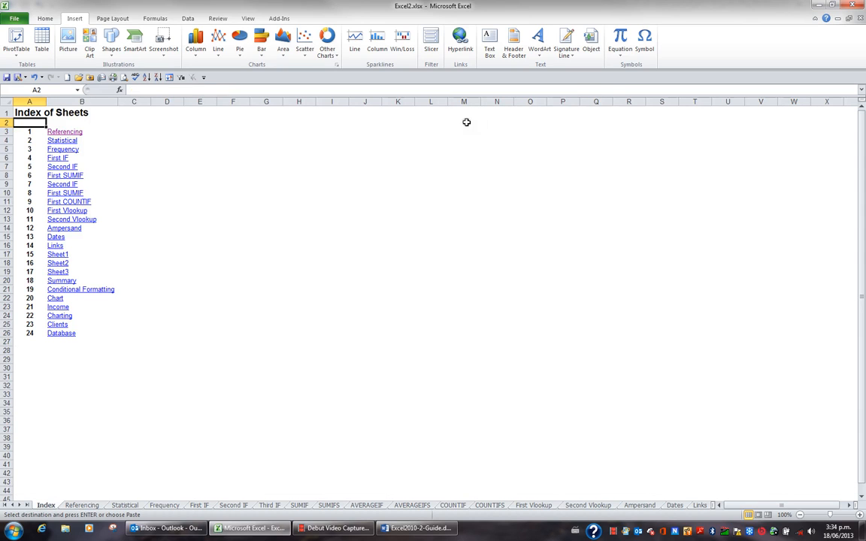
Open the Statistical sheet from the index, paste the copied link into G1 and follow it back to the Index sheet
{"action": "left_click", "coordinate": [57, 143]}
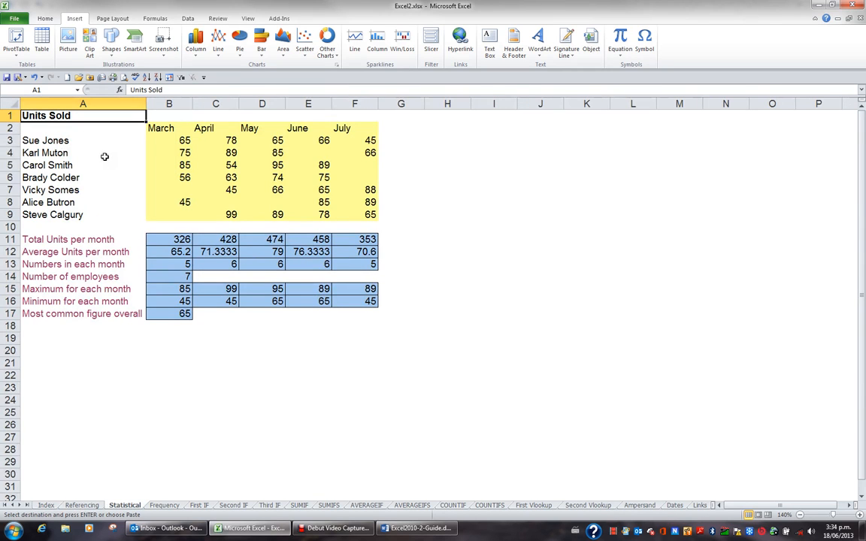
{"action": "left_click", "coordinate": [398, 116]}
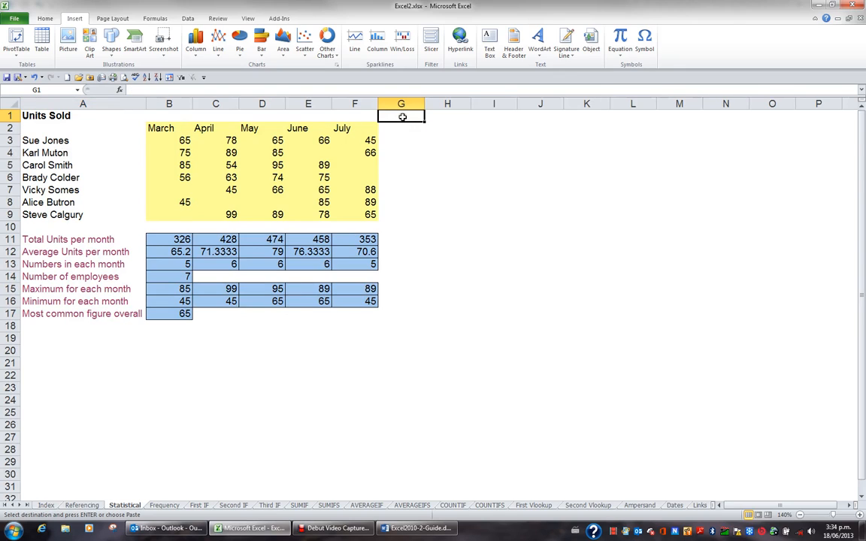
{"action": "right_click", "coordinate": [402, 117]}
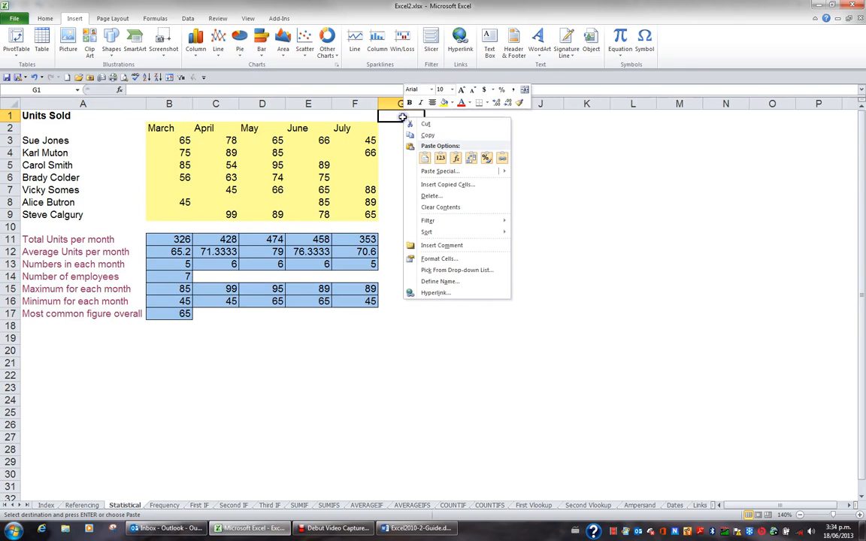
{"action": "left_click", "coordinate": [425, 159]}
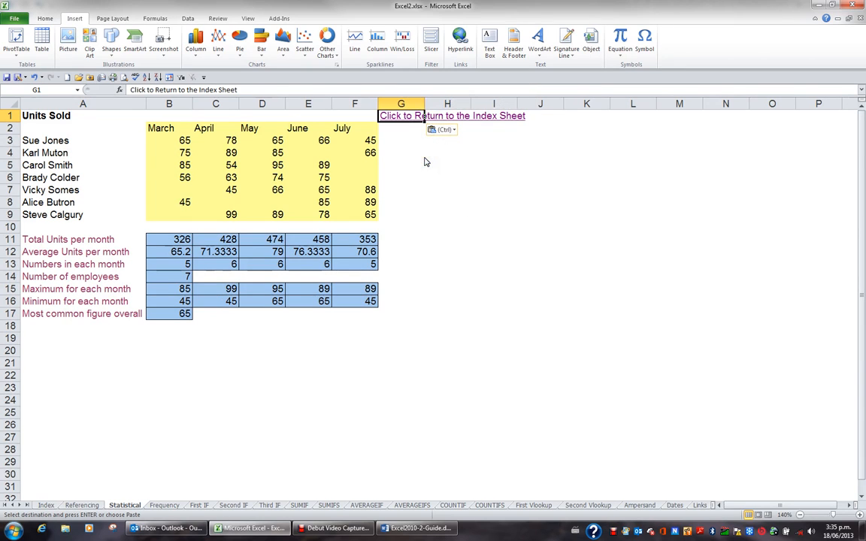
{"action": "left_click", "coordinate": [398, 115]}
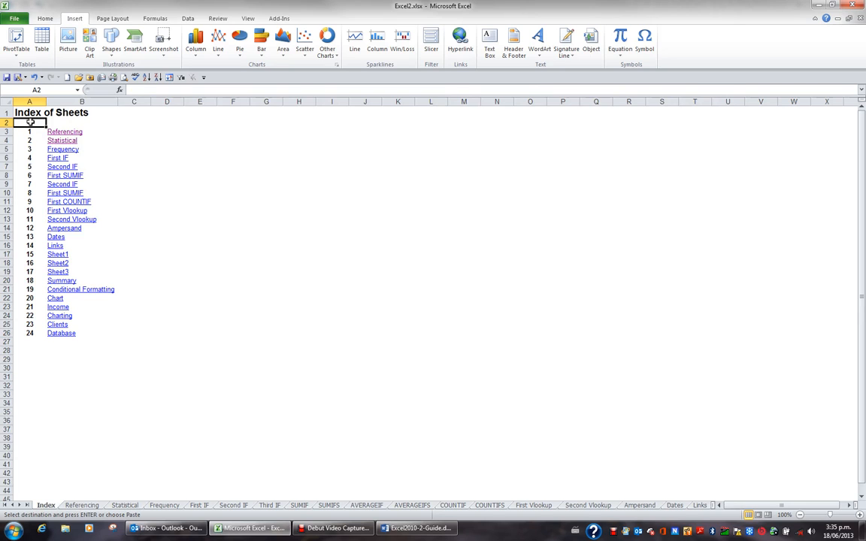
Open the Frequency sheet from the index, paste the copied link into N1 and follow it back to the Index sheet
{"action": "left_click", "coordinate": [53, 149]}
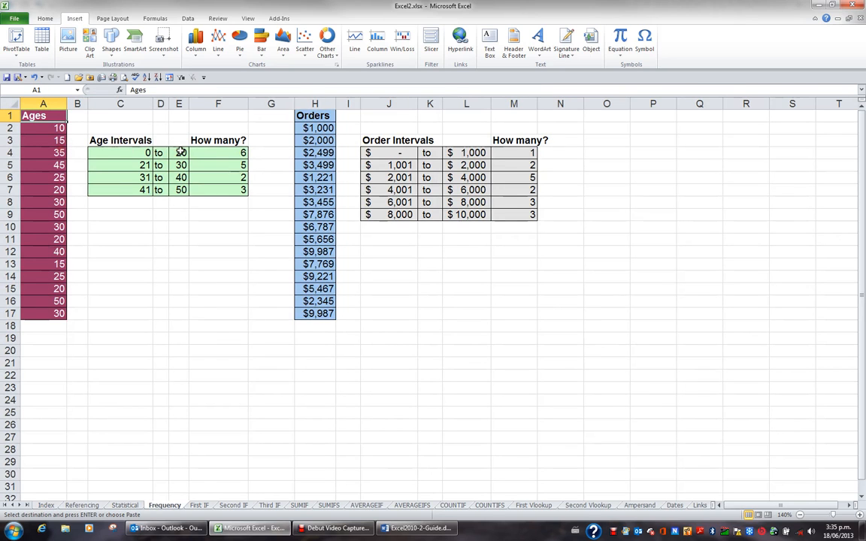
{"action": "right_click", "coordinate": [561, 119]}
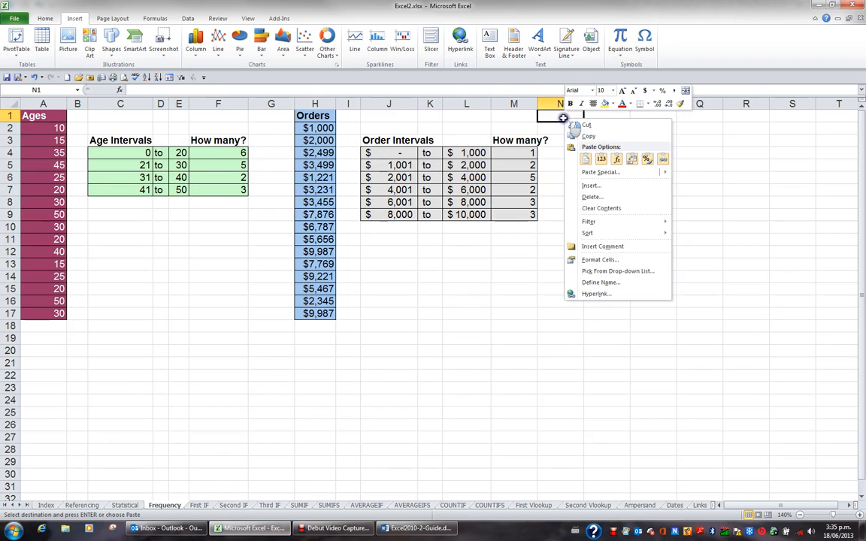
{"action": "left_click", "coordinate": [586, 159]}
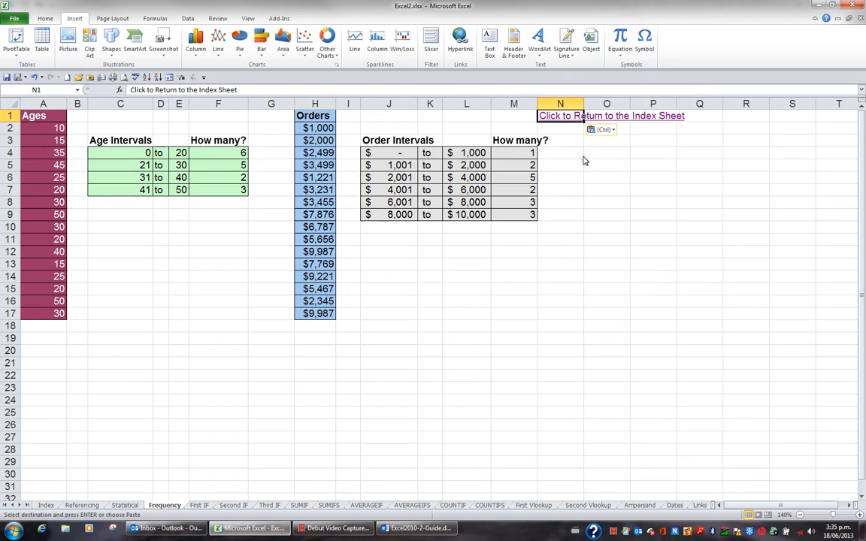
{"action": "left_click", "coordinate": [562, 117]}
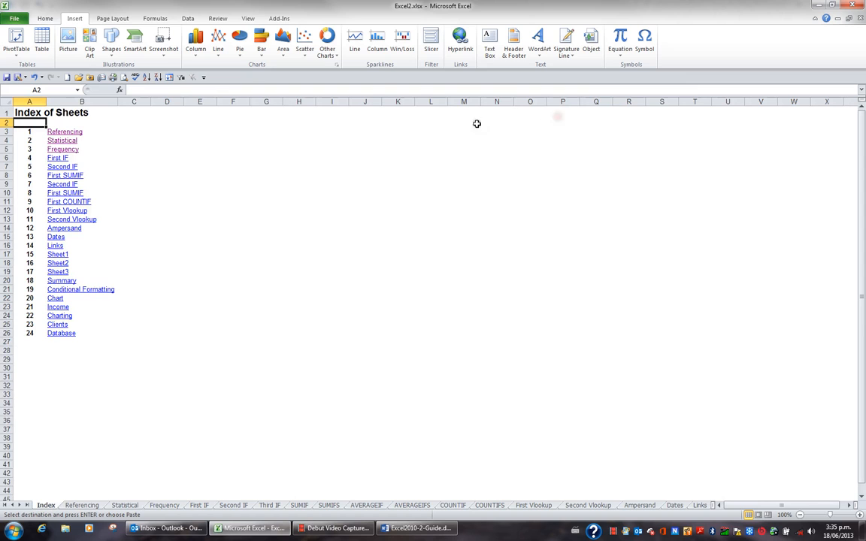
Open the First IF sheet from the index, paste the copied link into H1 and follow it back to the Index sheet
{"action": "left_click", "coordinate": [57, 159]}
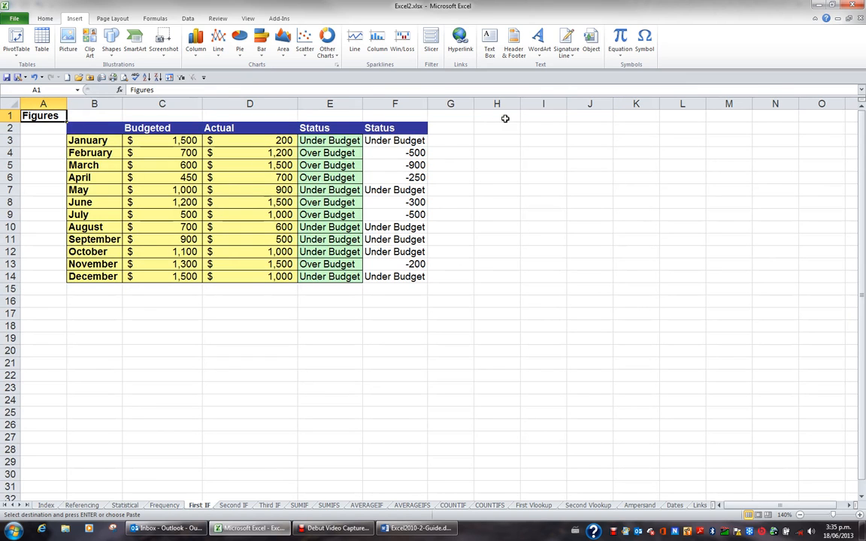
{"action": "right_click", "coordinate": [505, 118]}
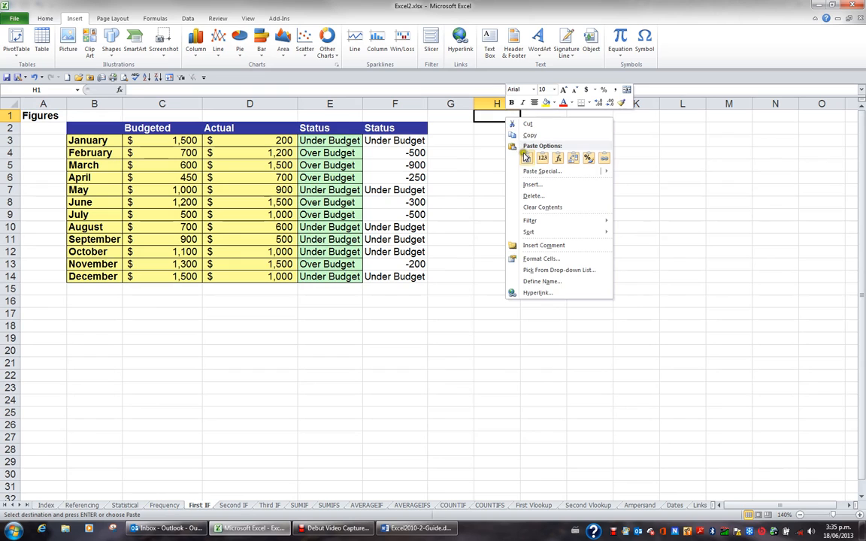
{"action": "left_click", "coordinate": [525, 158]}
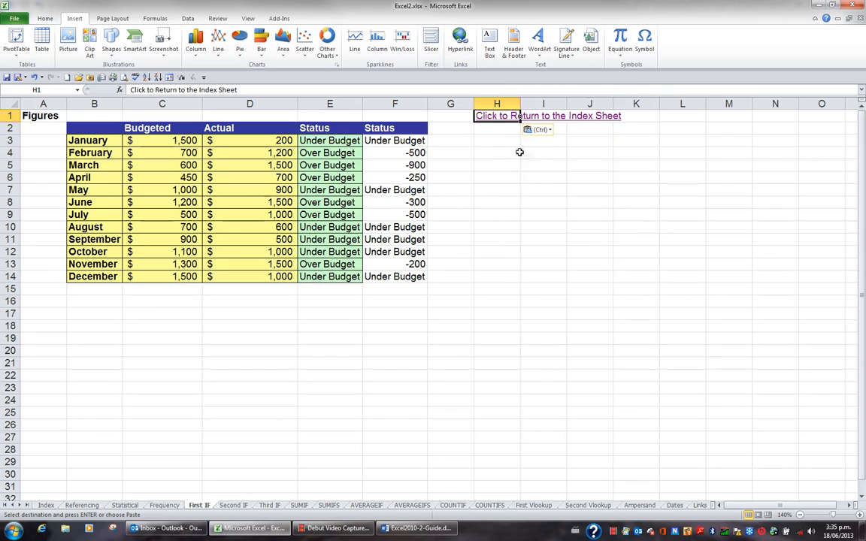
{"action": "left_click", "coordinate": [494, 121]}
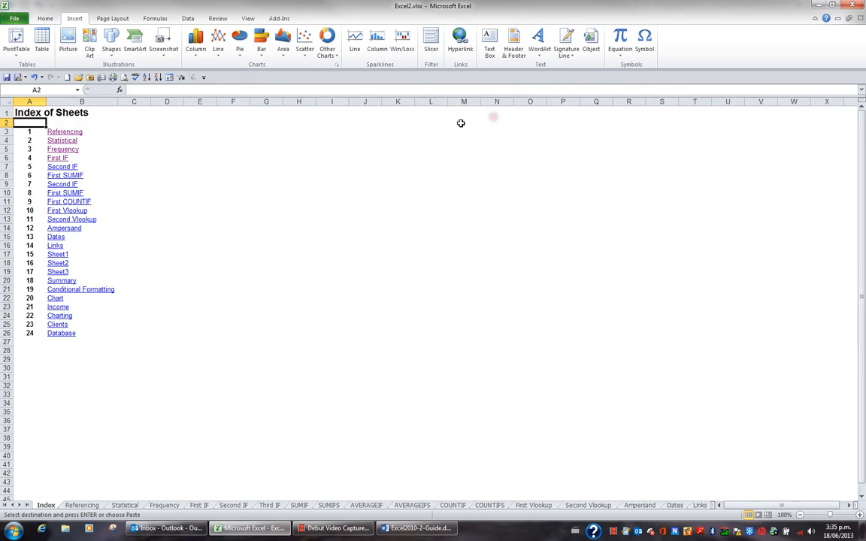
Open the Second IF sheet from the index, paste the copied link into F1 and follow it back to the Index sheet
{"action": "left_click", "coordinate": [64, 167]}
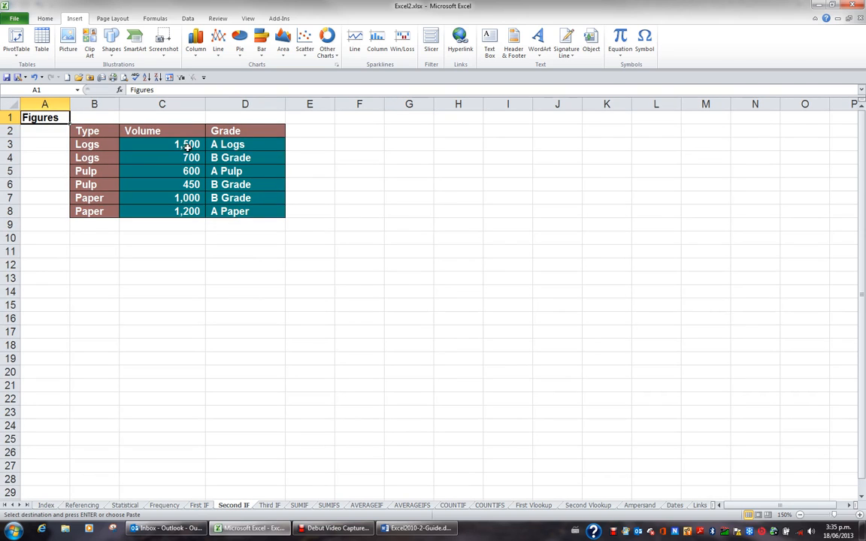
{"action": "right_click", "coordinate": [351, 120]}
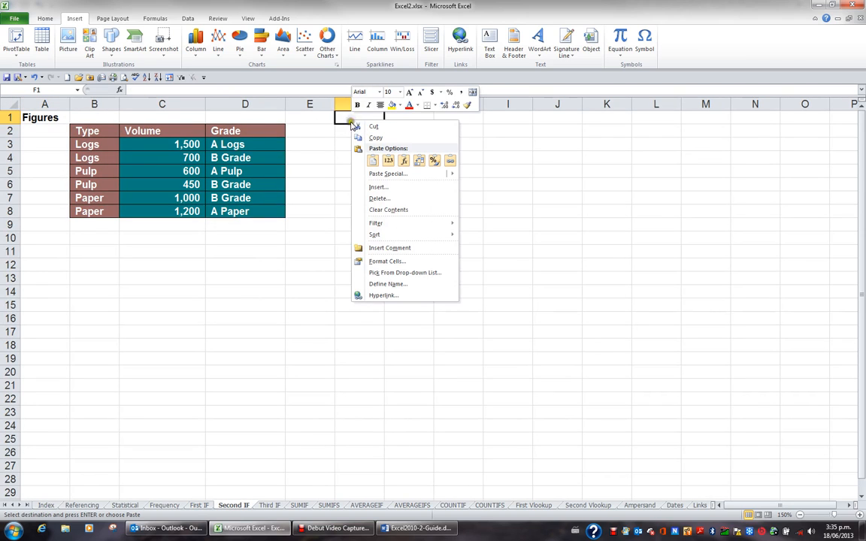
{"action": "left_click", "coordinate": [374, 161]}
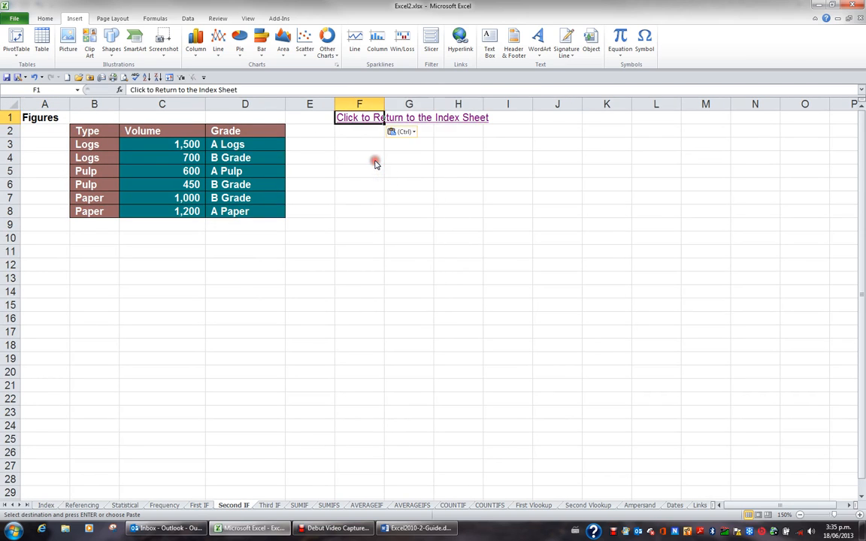
{"action": "left_click", "coordinate": [355, 120]}
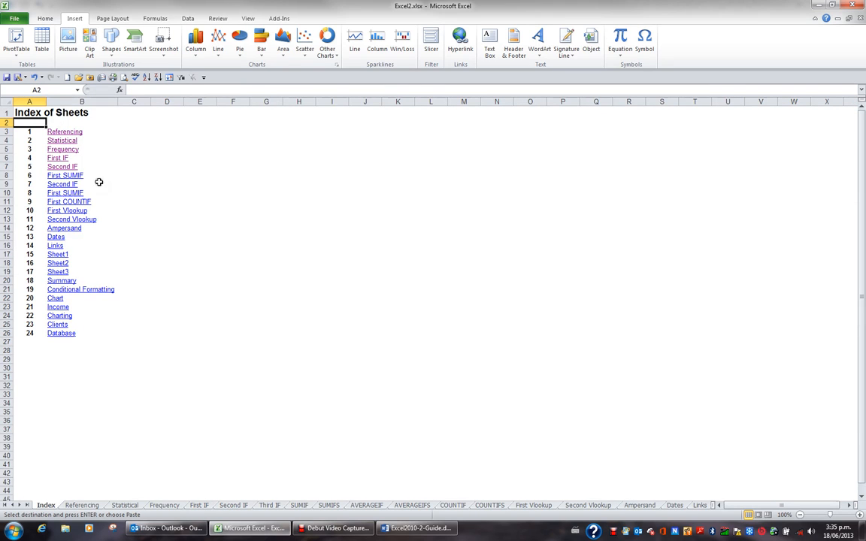
Try to open the First SUMIF sheet from its index link in B8
{"action": "left_click", "coordinate": [65, 175]}
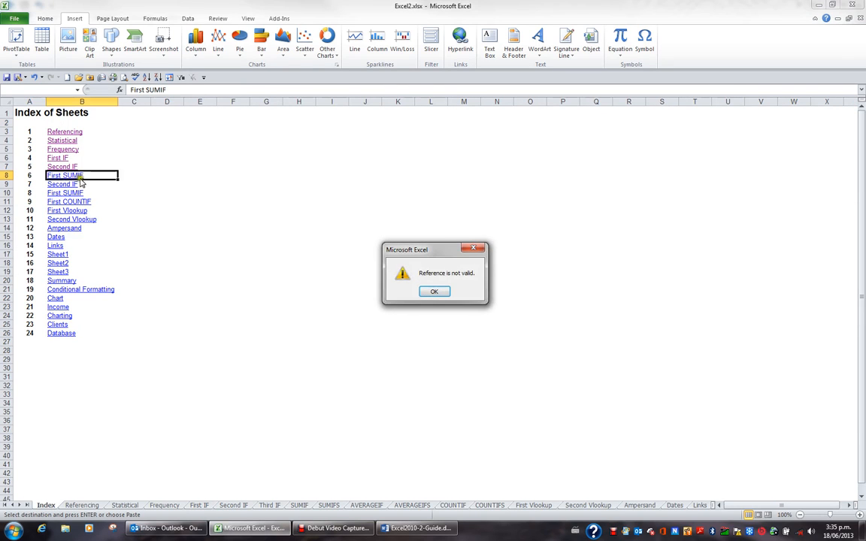
{"action": "left_click", "coordinate": [435, 293]}
{"action": "left_click", "coordinate": [434, 293]}
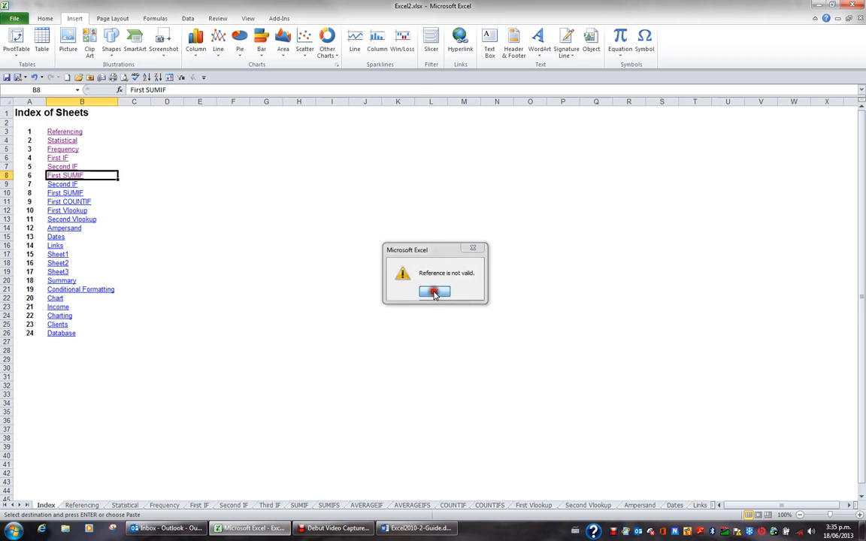
Edit the hyperlink in B8 to target the SUMIF sheet with display text SUMIF, then test it and return to the Index sheet
{"action": "right_click", "coordinate": [69, 175]}
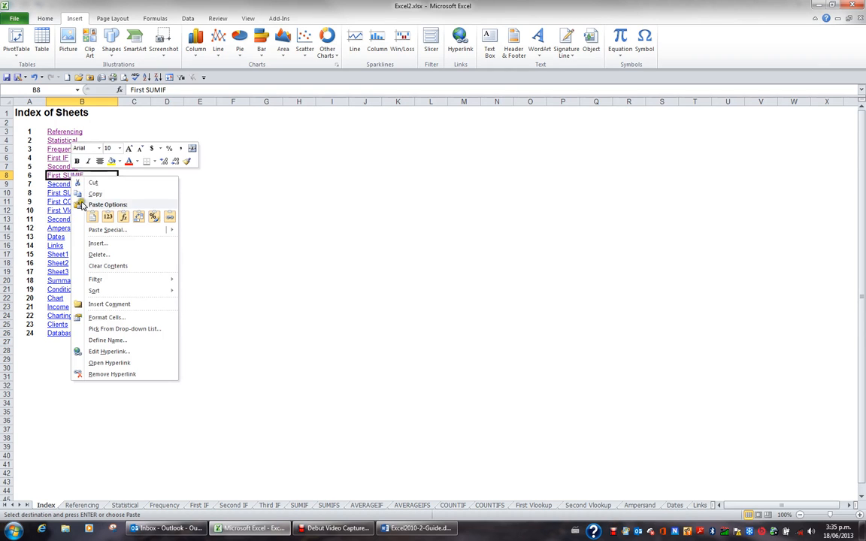
{"action": "left_click", "coordinate": [118, 353]}
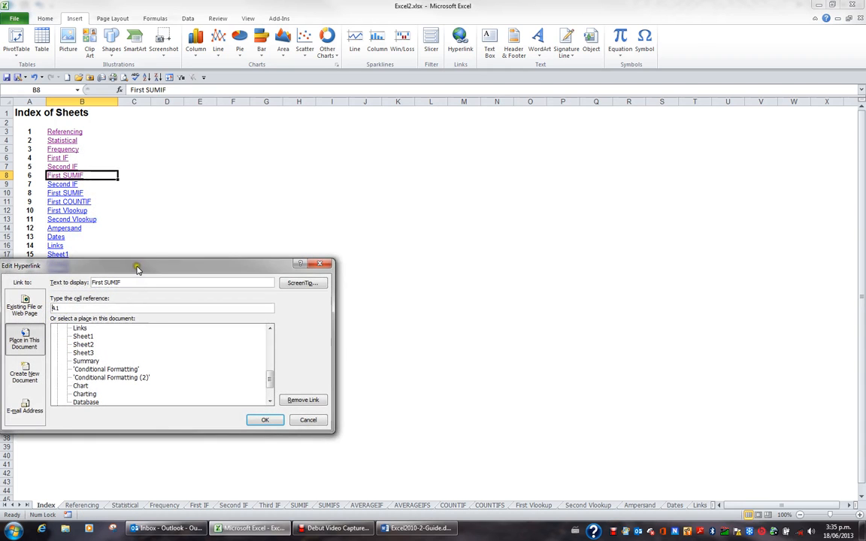
{"action": "left_click_drag", "start_coordinate": [135, 268], "coordinate": [335, 191]}
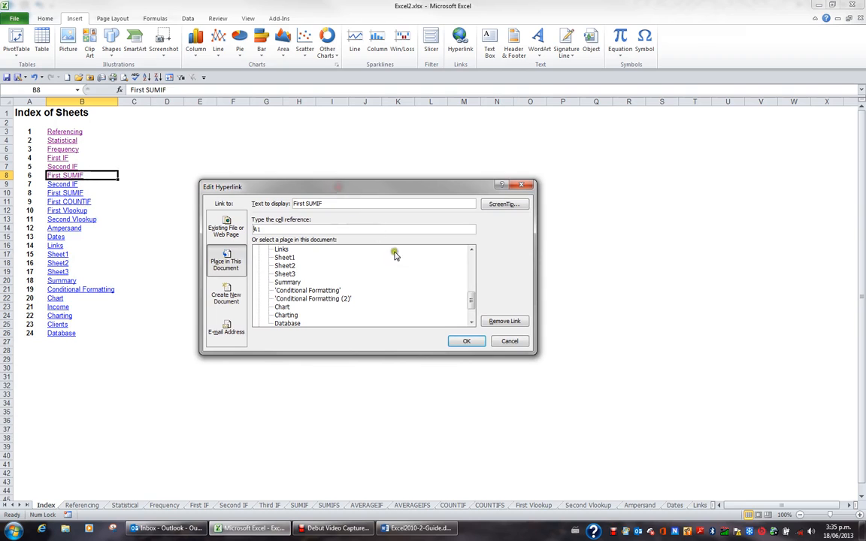
{"action": "left_click_drag", "start_coordinate": [476, 301], "coordinate": [470, 272]}
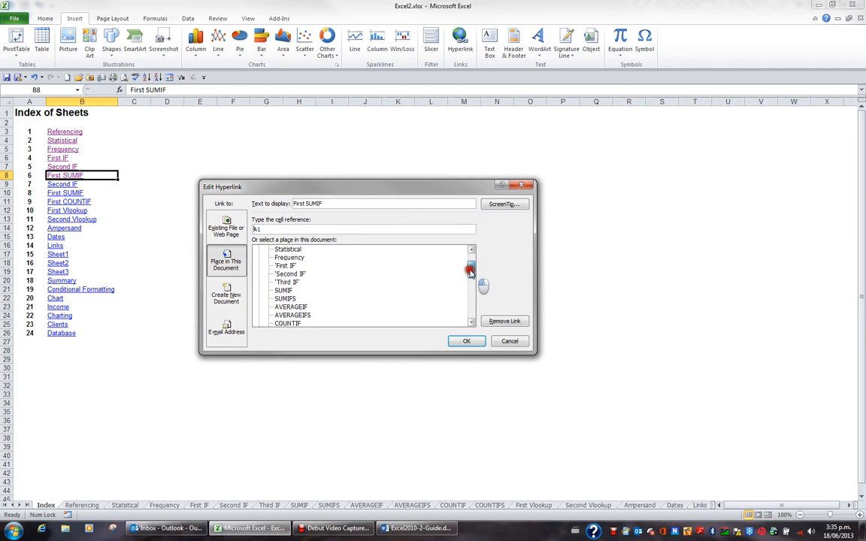
{"action": "left_click", "coordinate": [286, 292]}
{"action": "left_click", "coordinate": [300, 203]}
{"action": "double_click", "coordinate": [300, 204]}
{"action": "key", "text": "Delete"}
{"action": "left_click", "coordinate": [466, 341]}
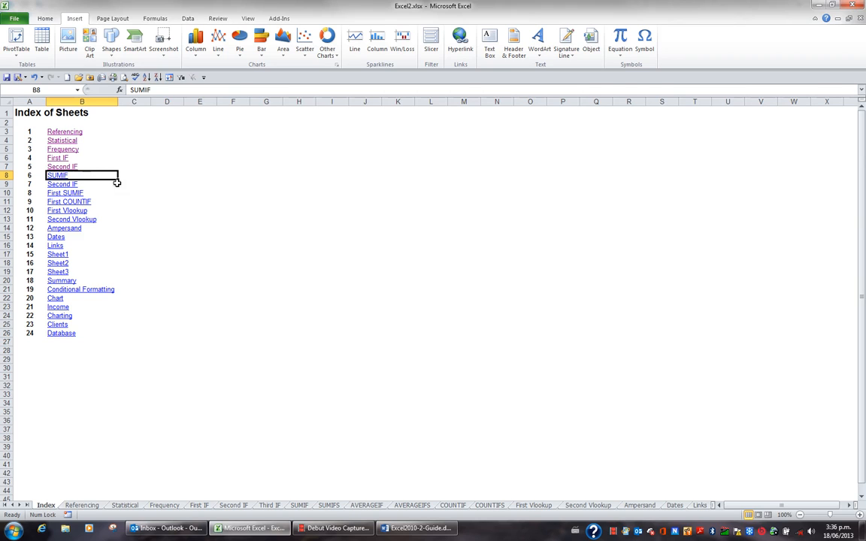
{"action": "left_click", "coordinate": [62, 177]}
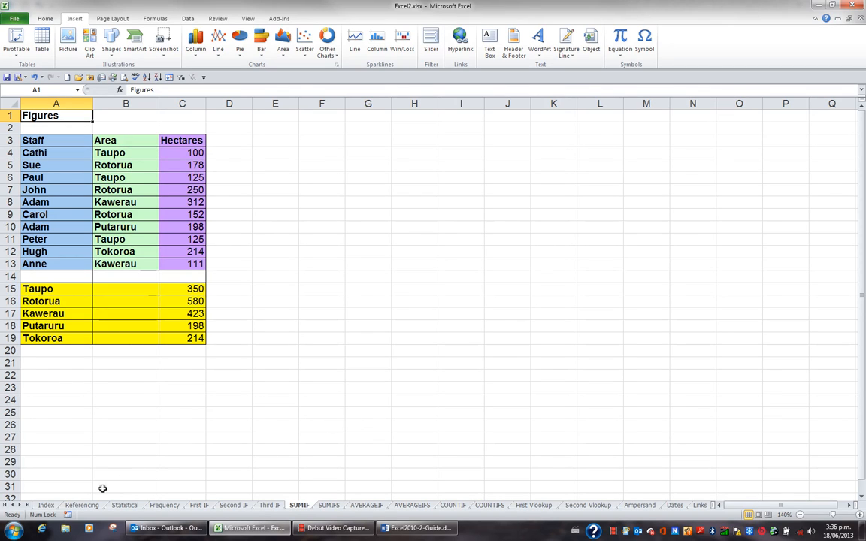
{"action": "left_click", "coordinate": [45, 505]}
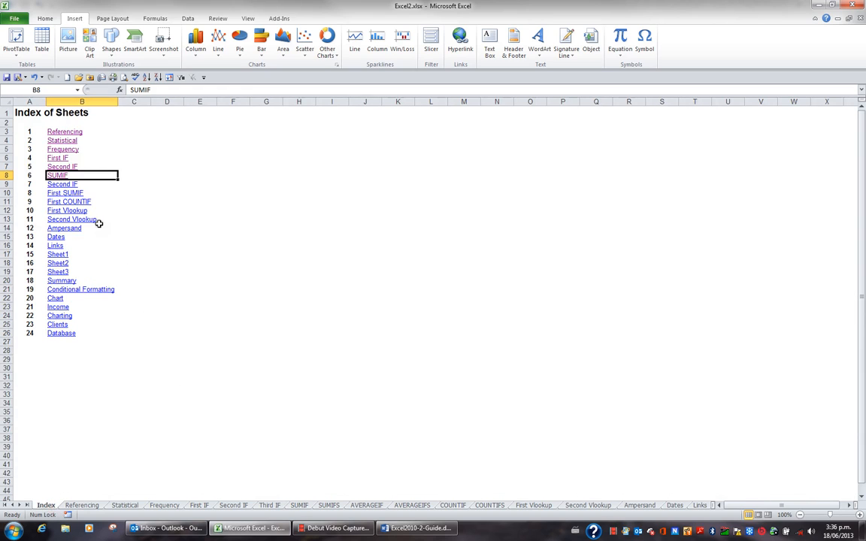
Remove the hyperlink from the SUMIF entry in B8 of the Index sheet
{"action": "right_click", "coordinate": [55, 175]}
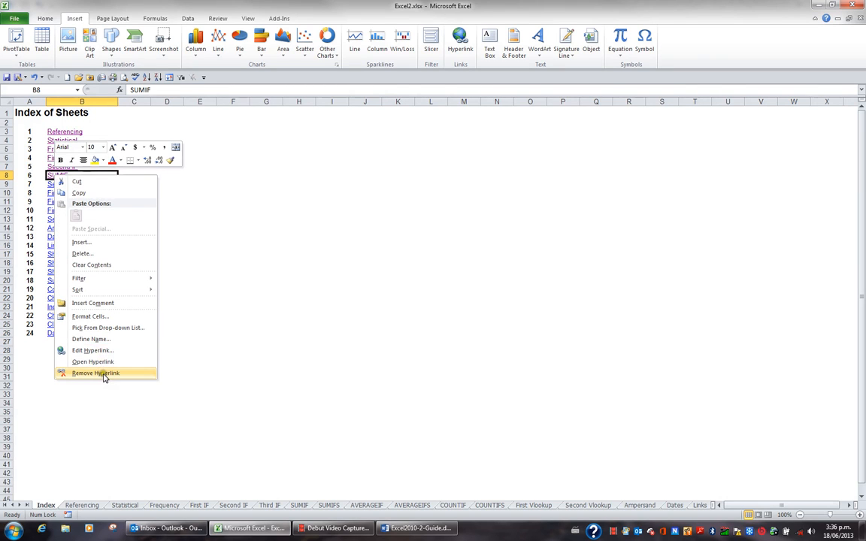
{"action": "left_click", "coordinate": [105, 374]}
{"action": "left_click", "coordinate": [152, 269]}
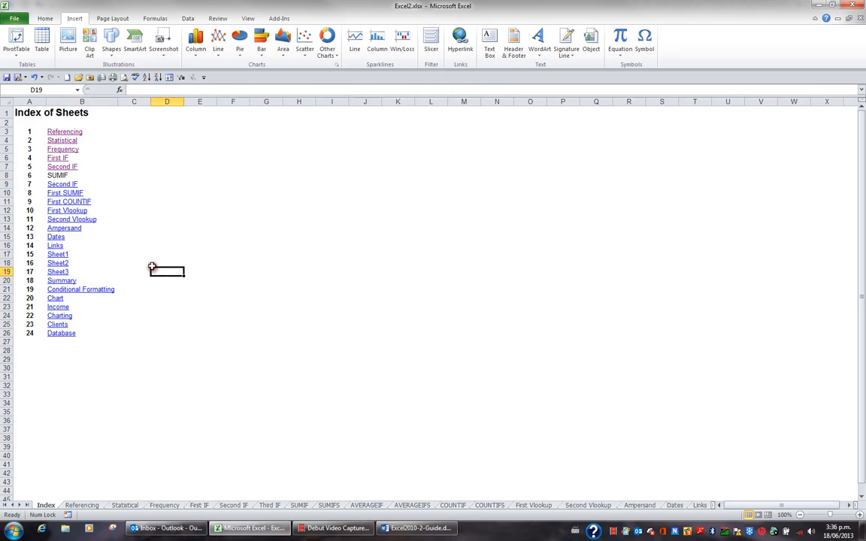